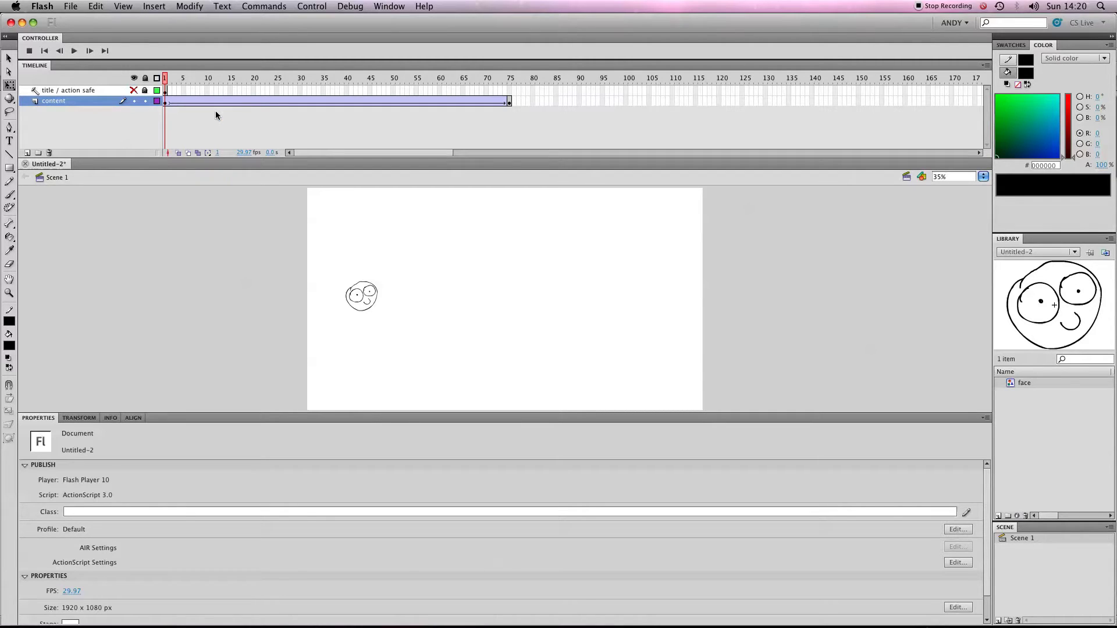
# - Play the face tween preview several times, rewind to frame 1, and play it again
pyautogui.press('Return')
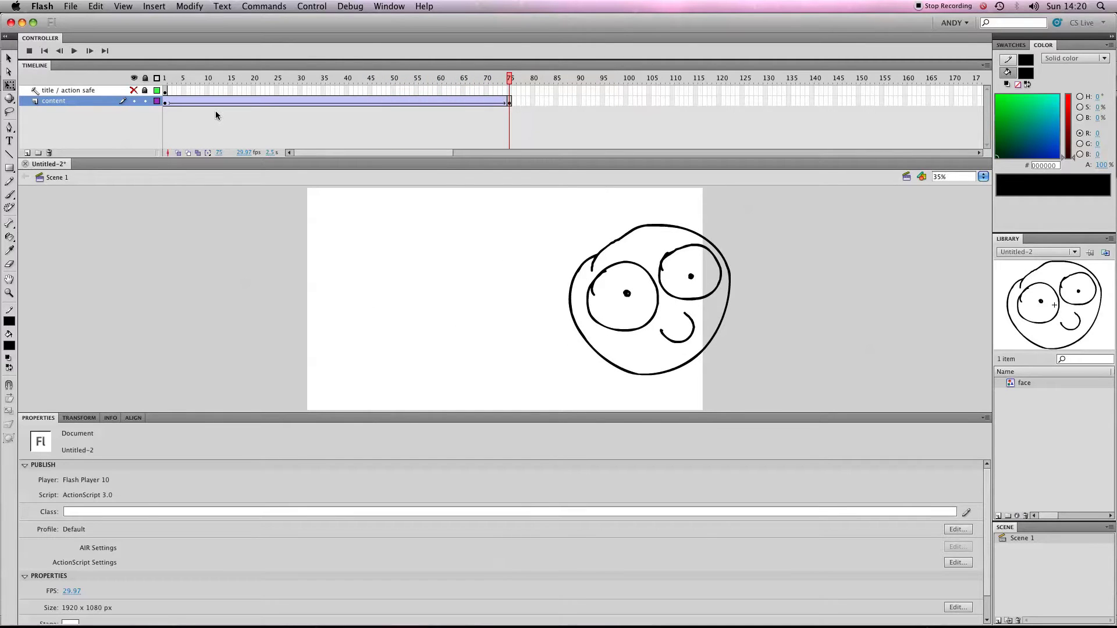
pyautogui.press('Return')
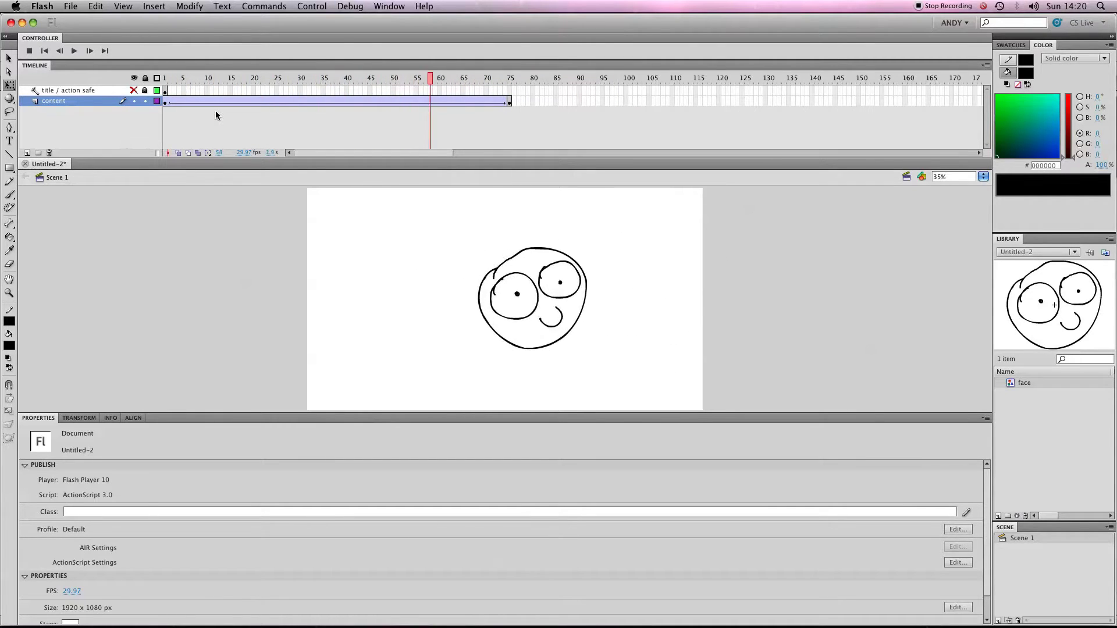
pyautogui.press('Return')
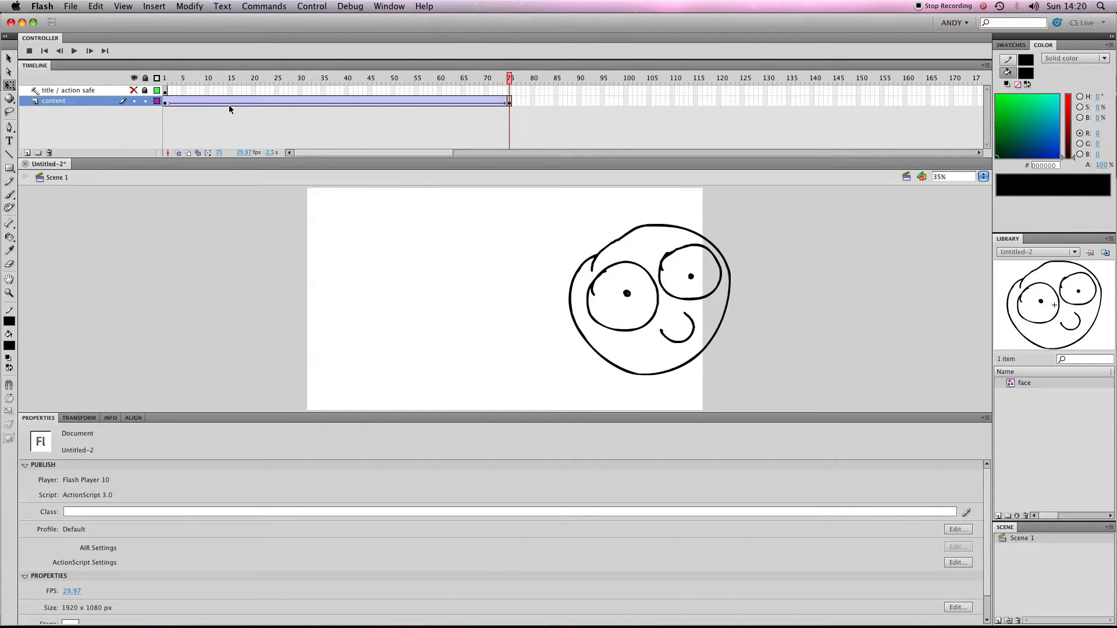
pyautogui.moveTo(231, 79); pyautogui.dragTo(164, 79)
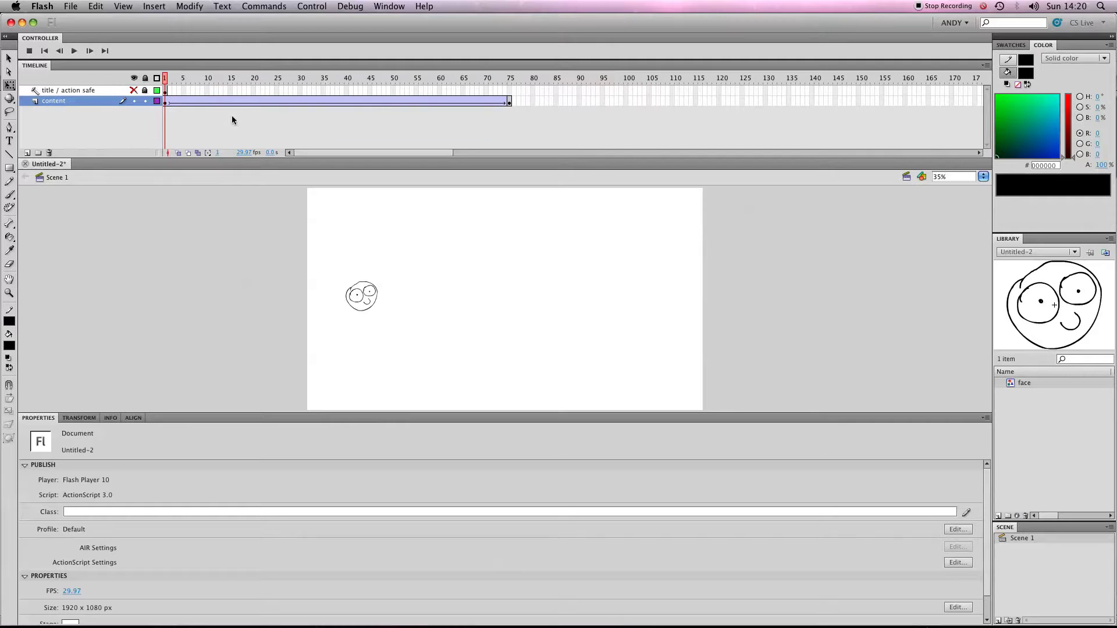
pyautogui.press('Return')
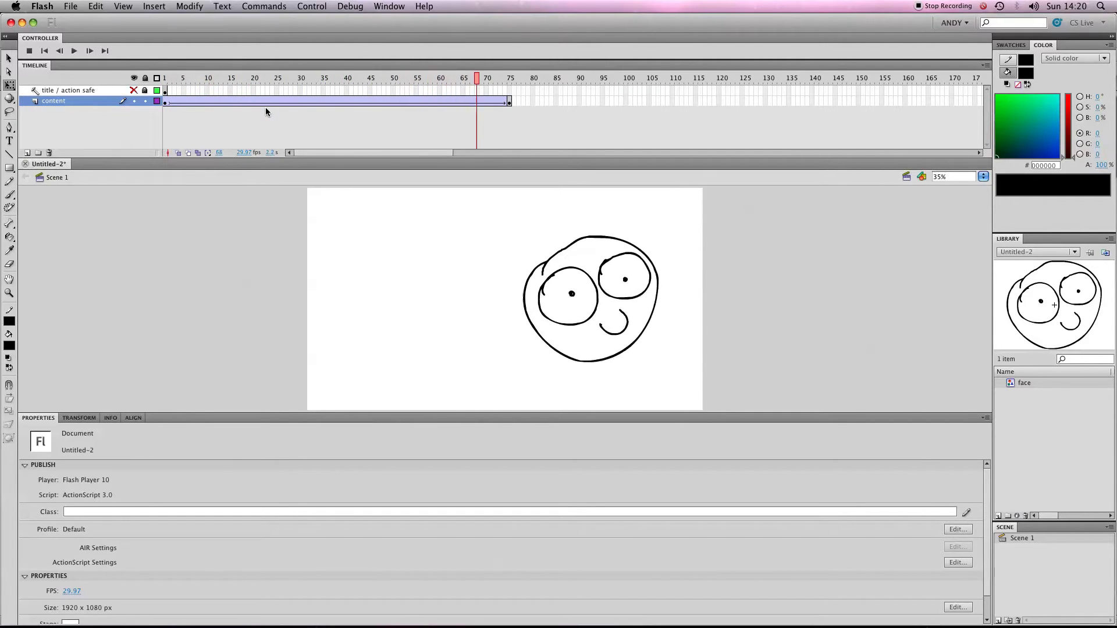
# - Give the face on frame 75 an Alpha color effect of 0%, making it invisible
pyautogui.click(504, 102)
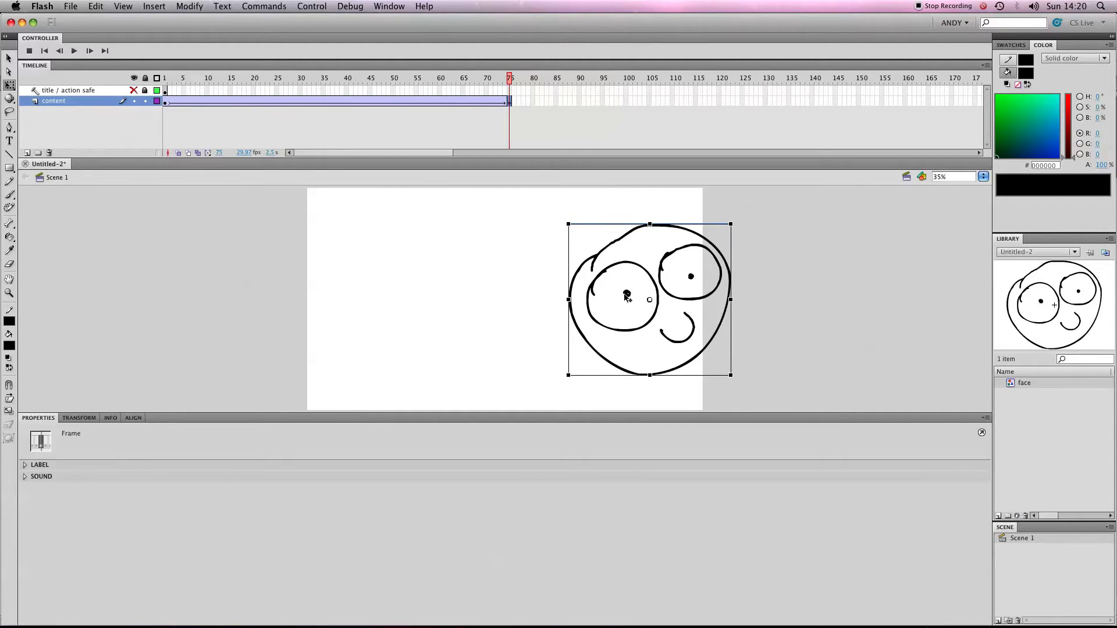
pyautogui.press('v')
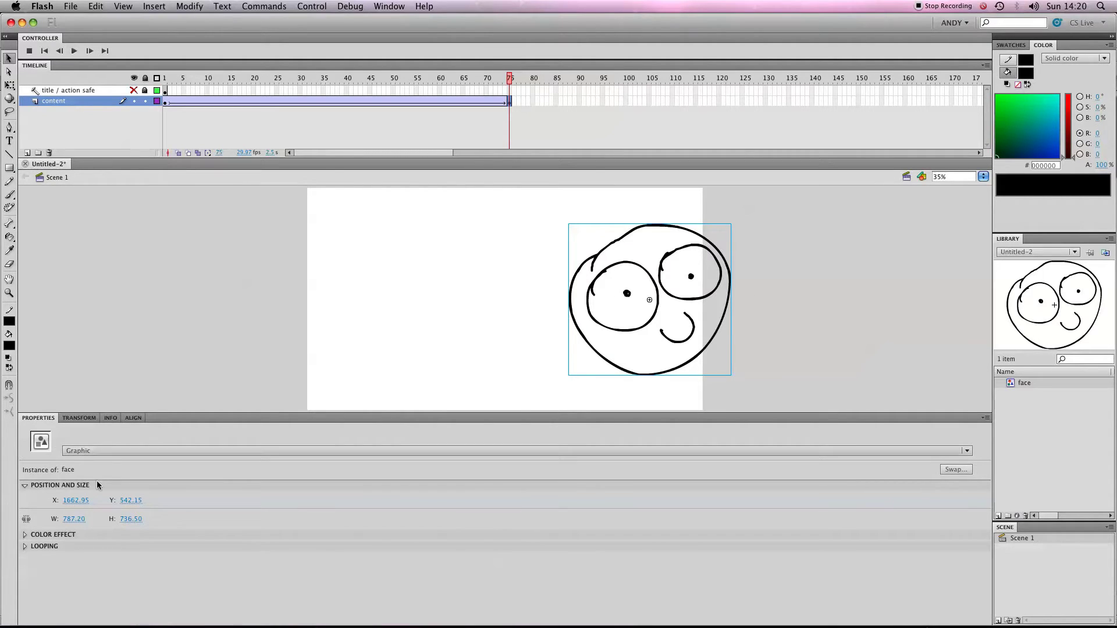
pyautogui.click(25, 536)
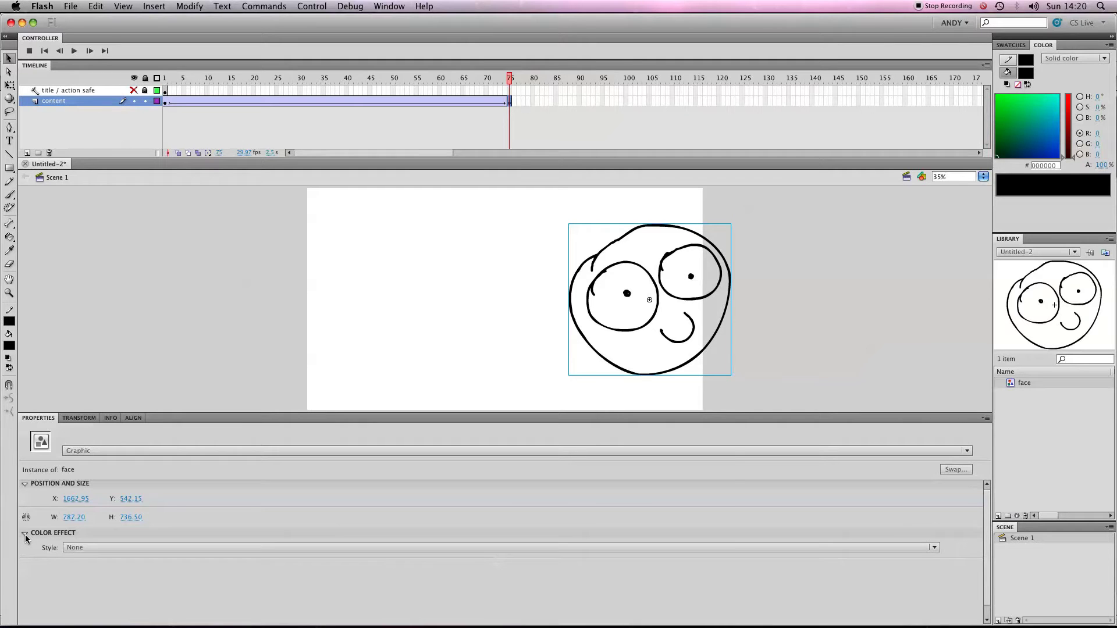
pyautogui.click(71, 549)
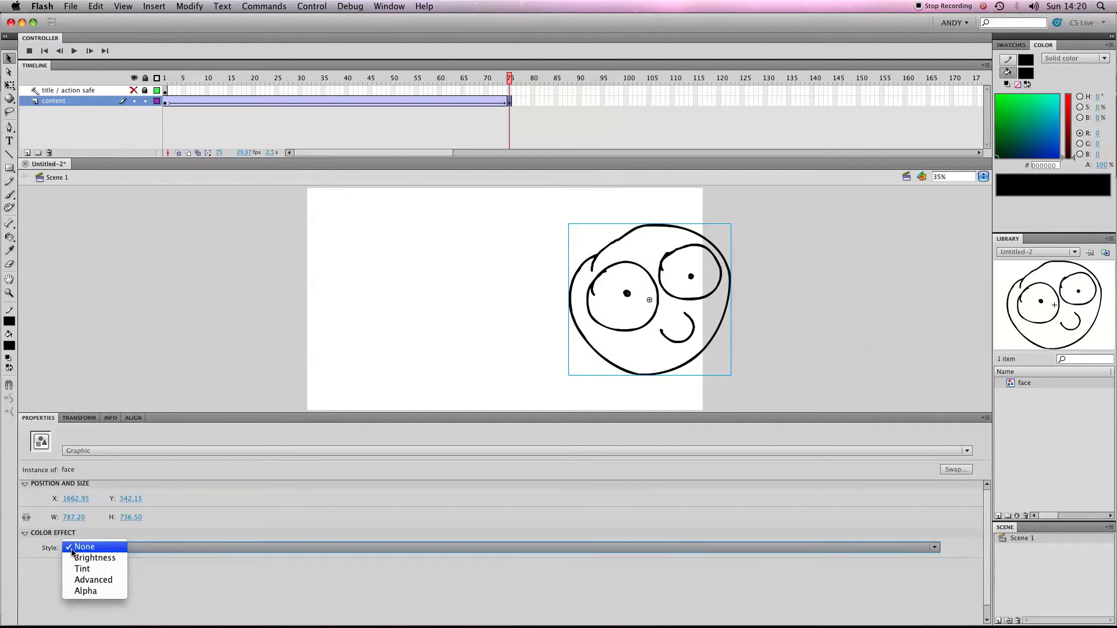
pyautogui.click(102, 592)
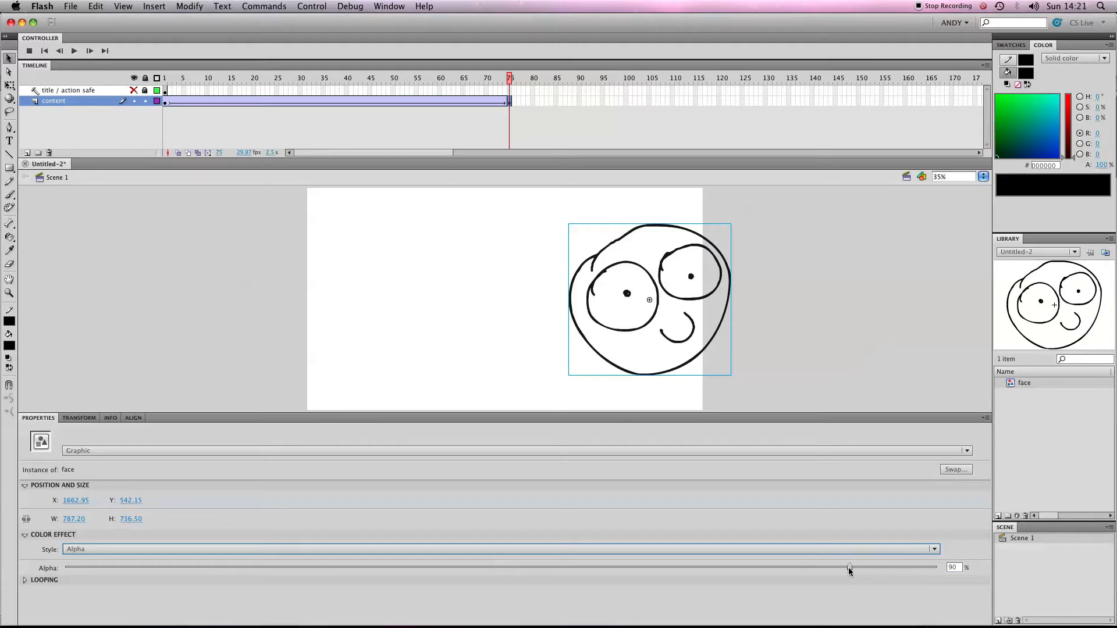
pyautogui.moveTo(849, 567); pyautogui.dragTo(21, 582)
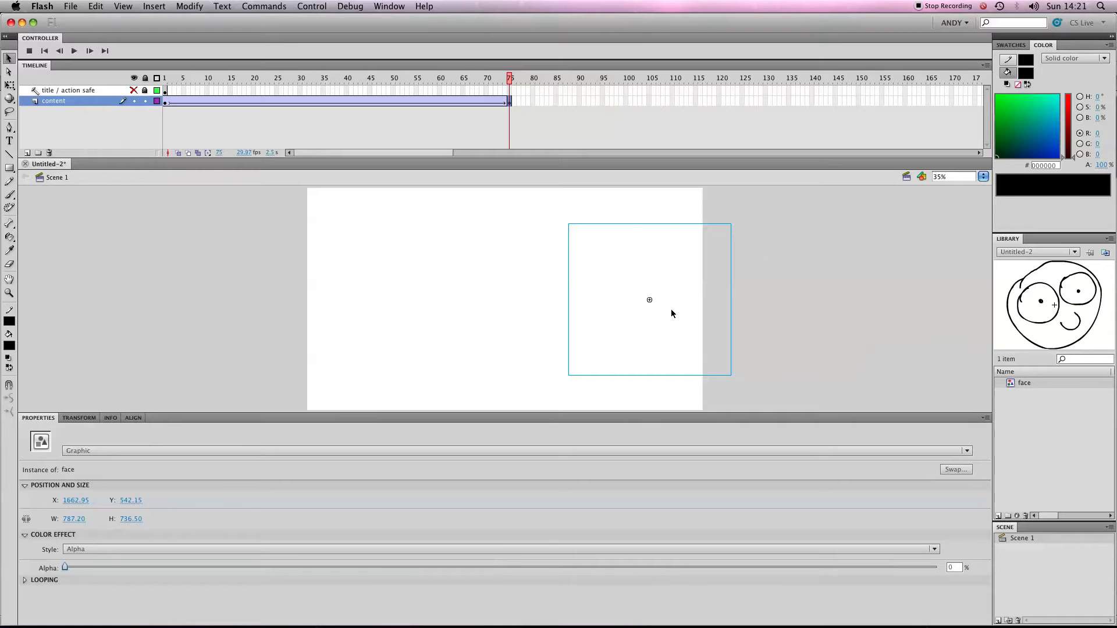
pyautogui.moveTo(351, 78); pyautogui.dragTo(86, 81)
pyautogui.press('Return')
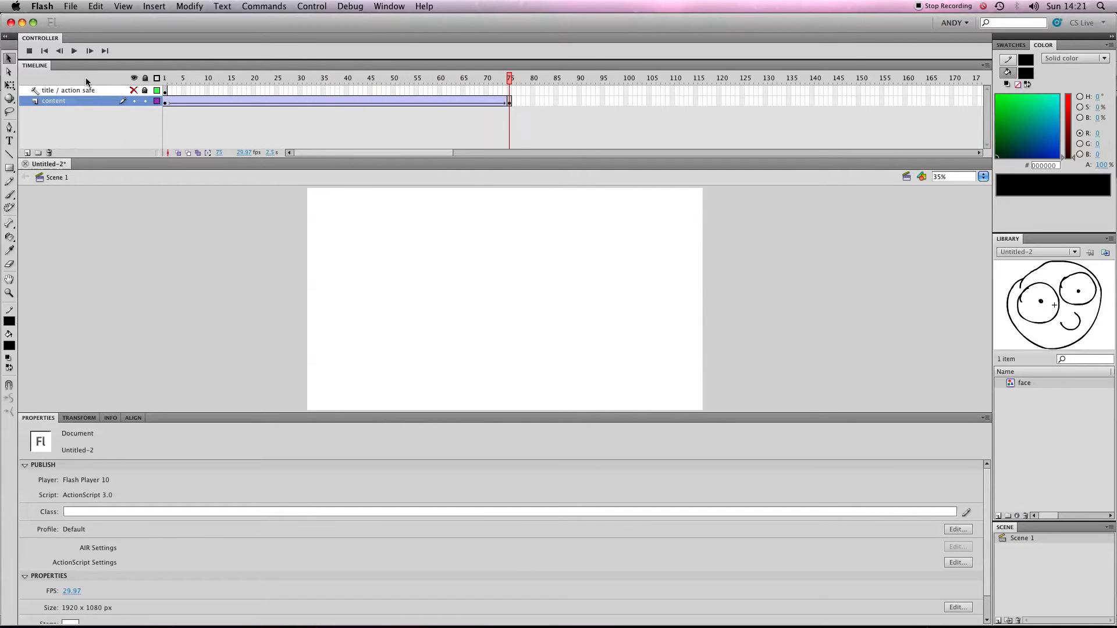
pyautogui.press('Return')
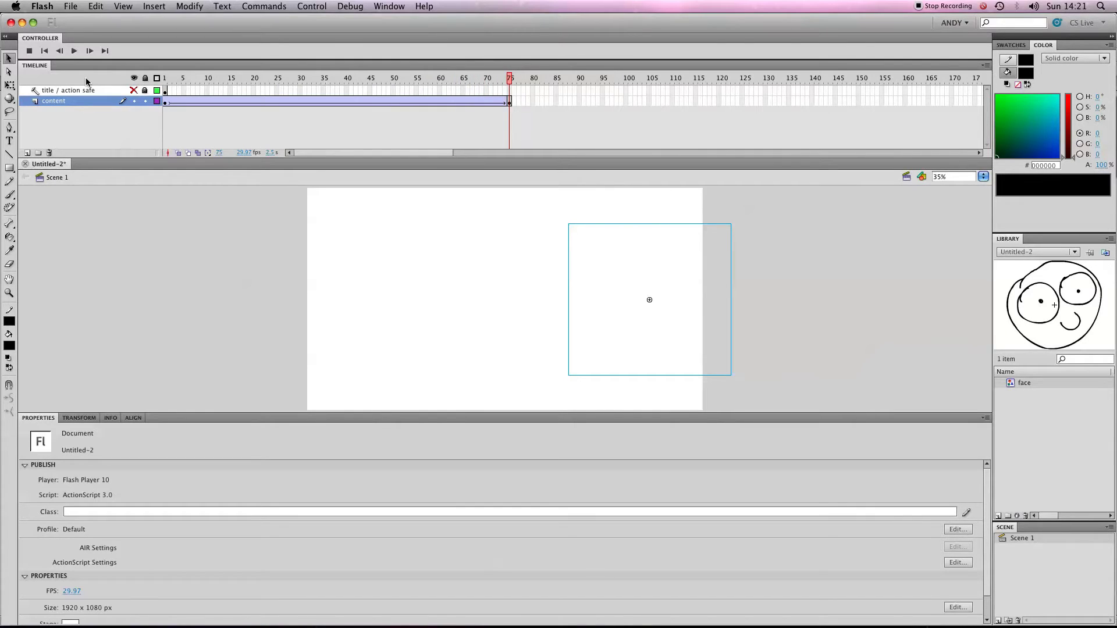
# - Select the invisible face on frame 75 and switch its color effect to Tint
pyautogui.click(510, 101)
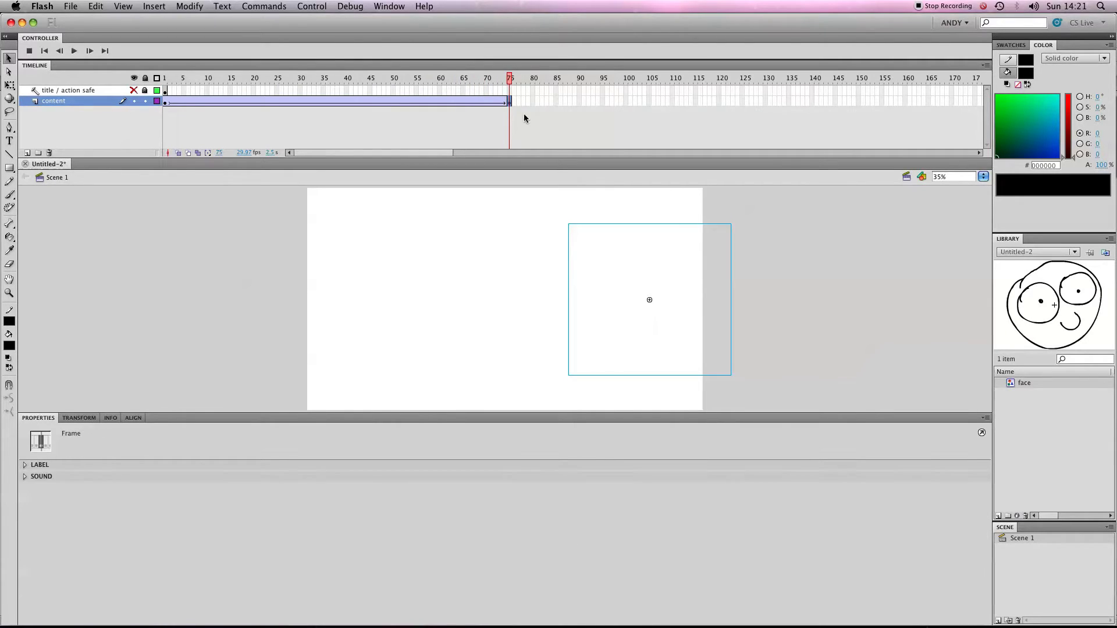
pyautogui.click(650, 301)
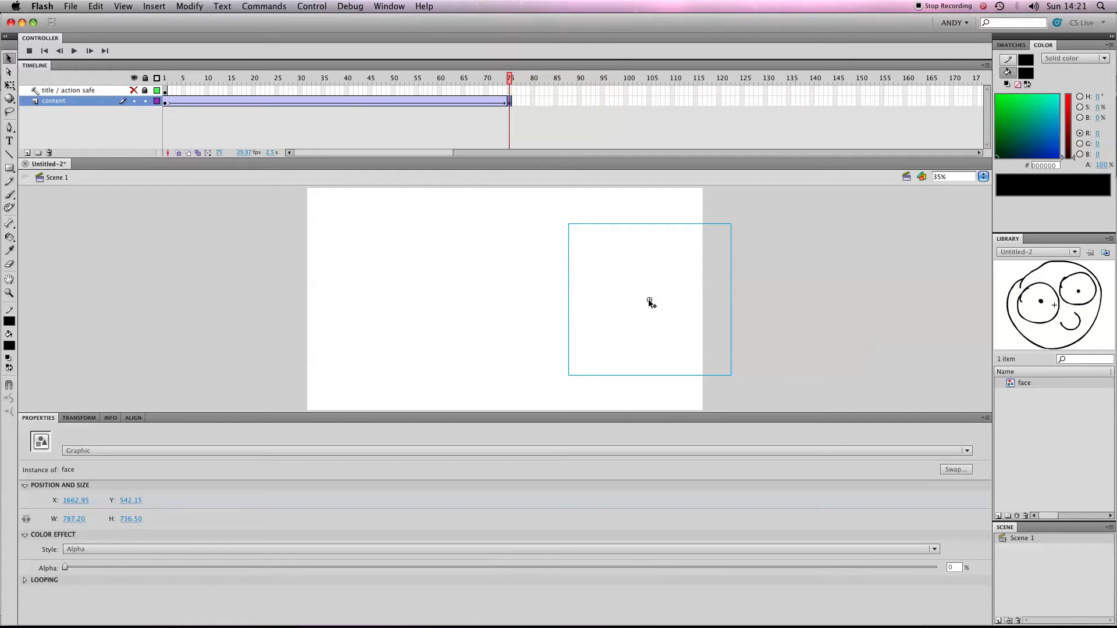
pyautogui.click(93, 550)
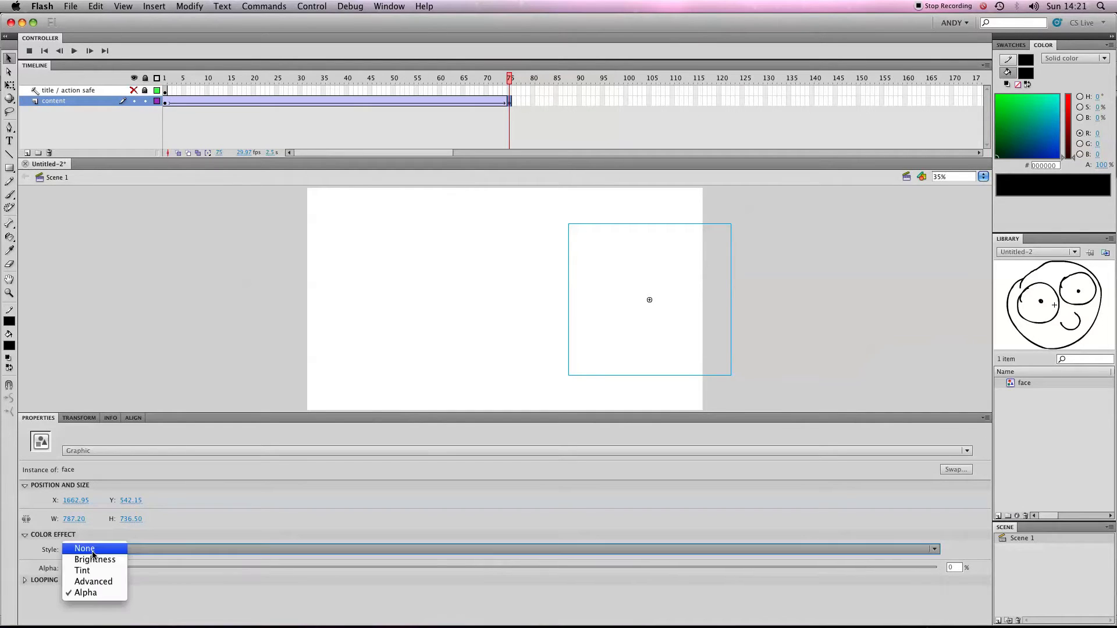
pyautogui.click(97, 571)
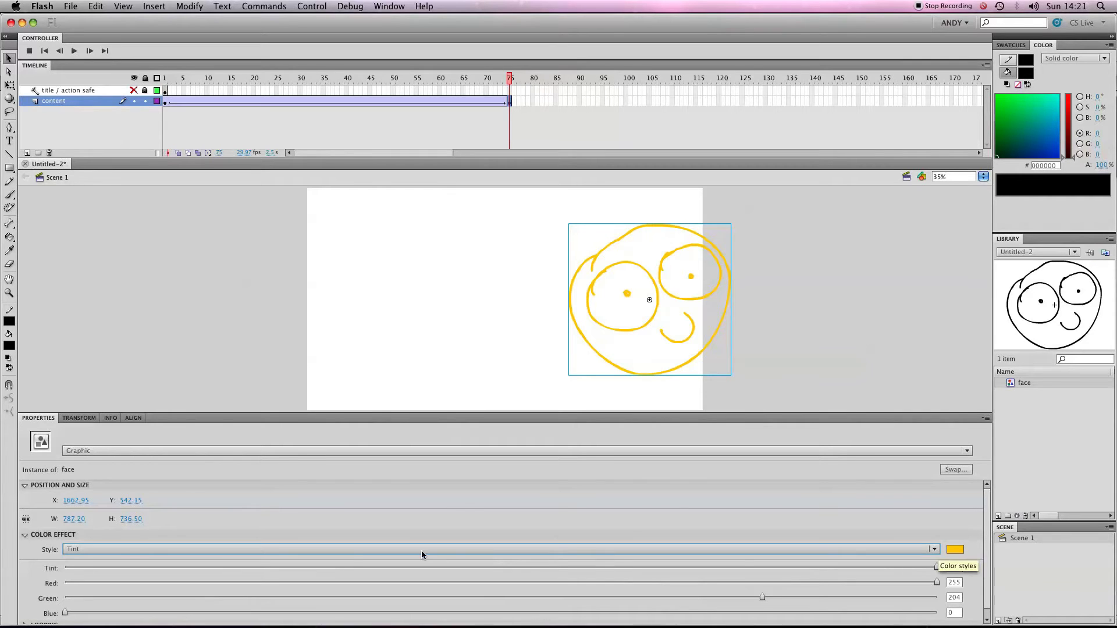
# - Apply a pink #FF66FF tint at 100% strength and play the tween preview
pyautogui.moveTo(218, 409); pyautogui.dragTo(218, 387)
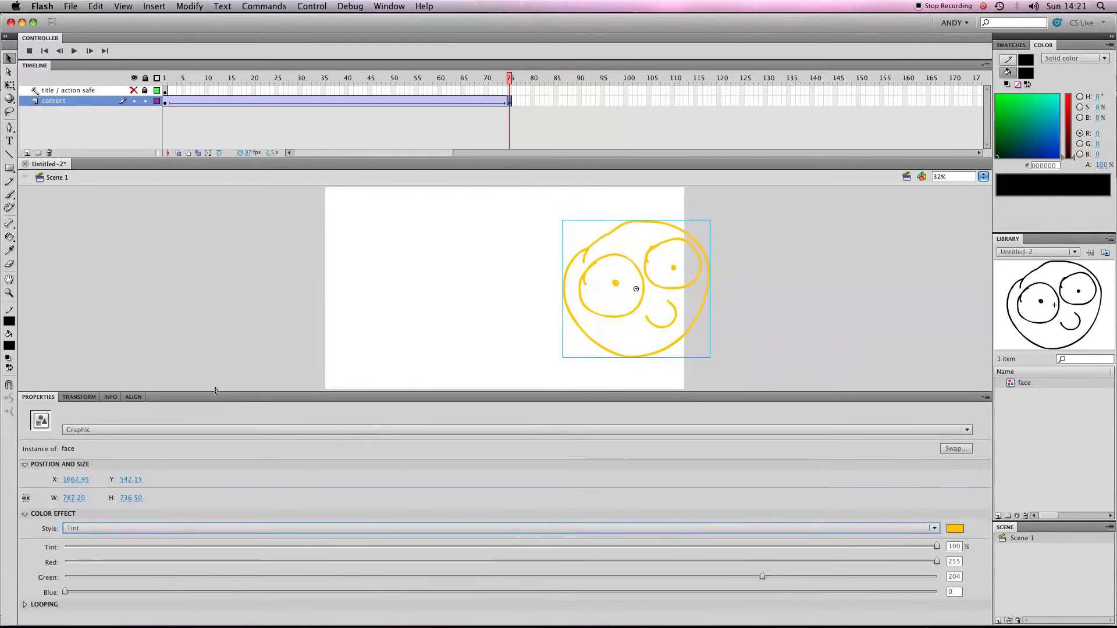
pyautogui.click(954, 526)
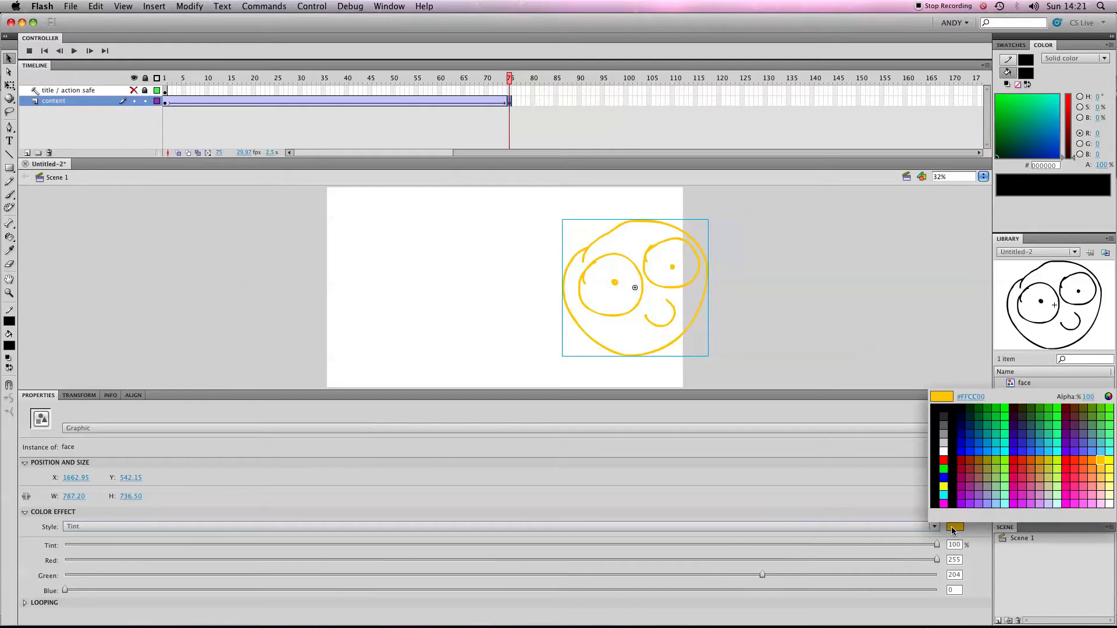
pyautogui.click(1088, 498)
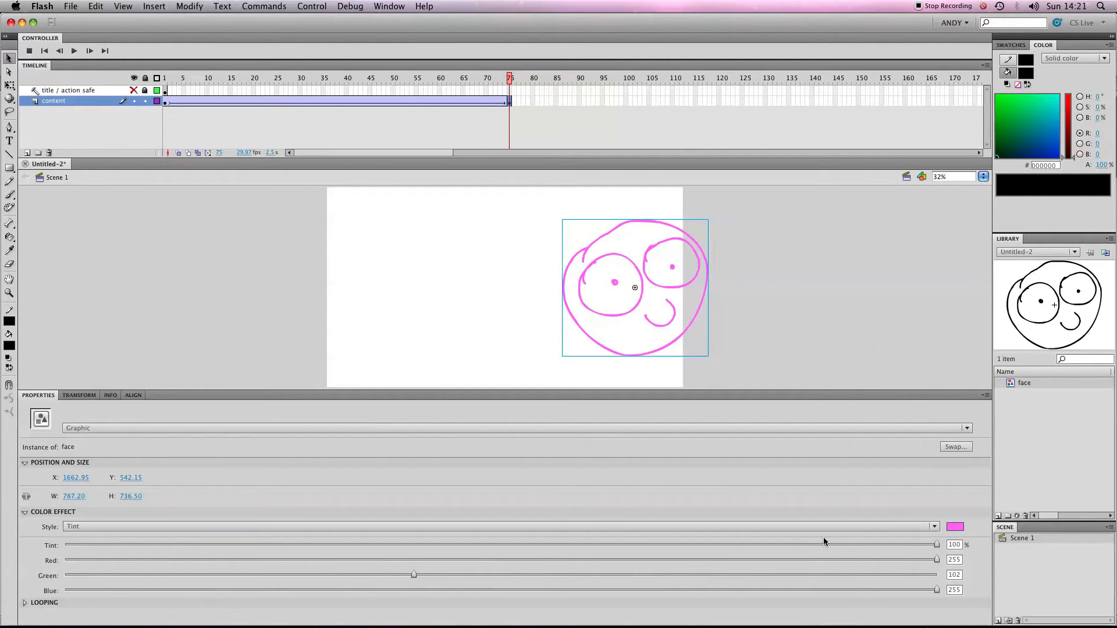
pyautogui.moveTo(834, 549); pyautogui.dragTo(957, 562)
pyautogui.press('Return')
pyautogui.press('Return')
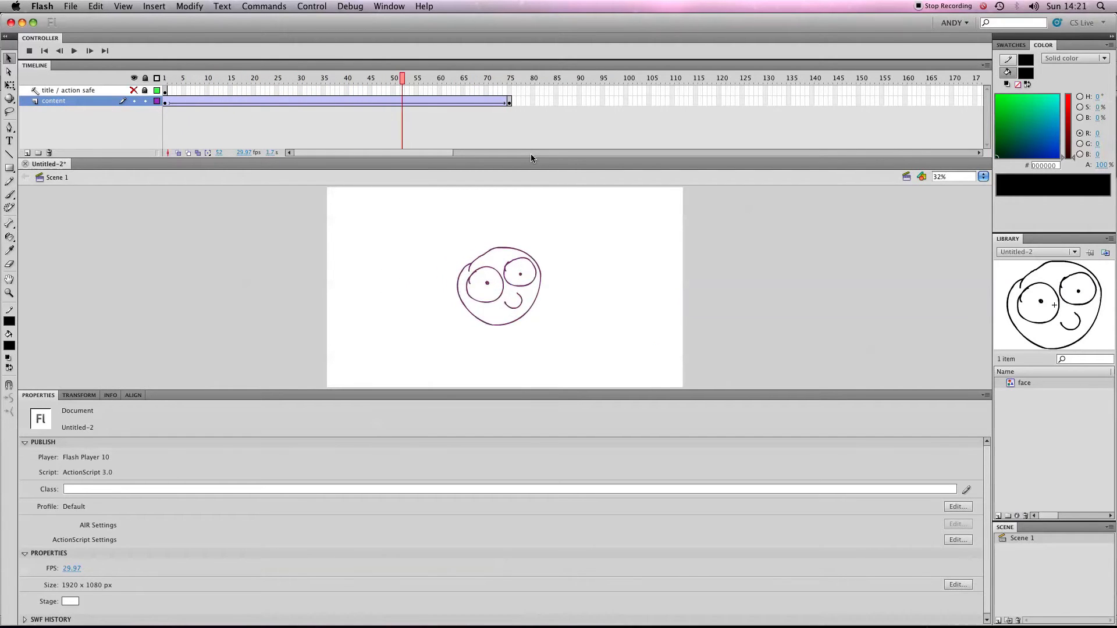
# - Tint the small face on frame 1 bright green
pyautogui.click(165, 103)
pyautogui.click(383, 289)
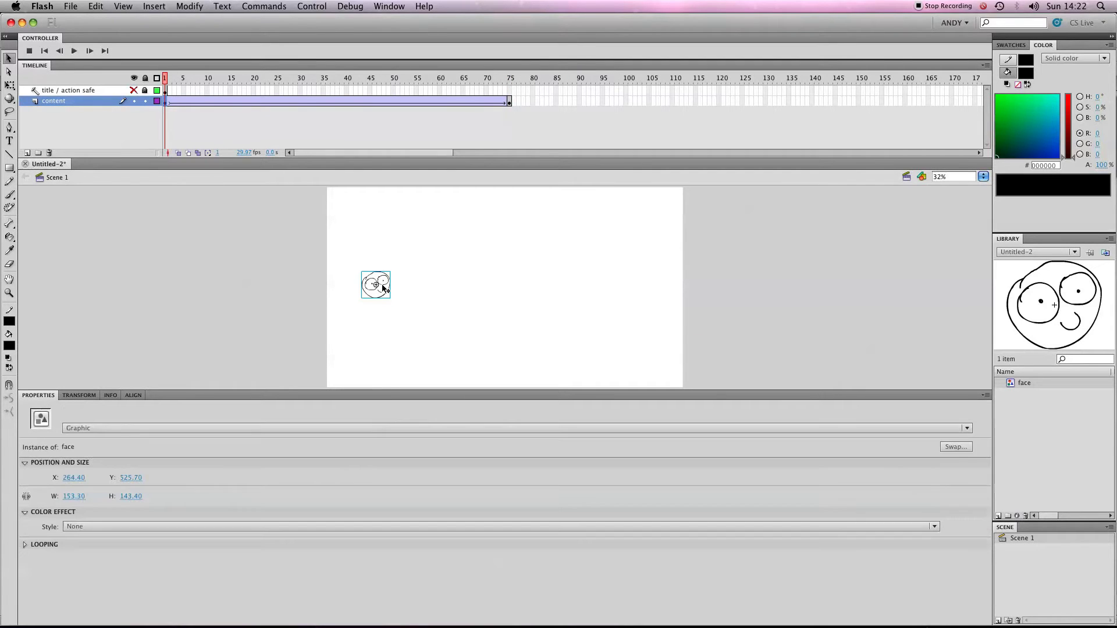
pyautogui.click(78, 528)
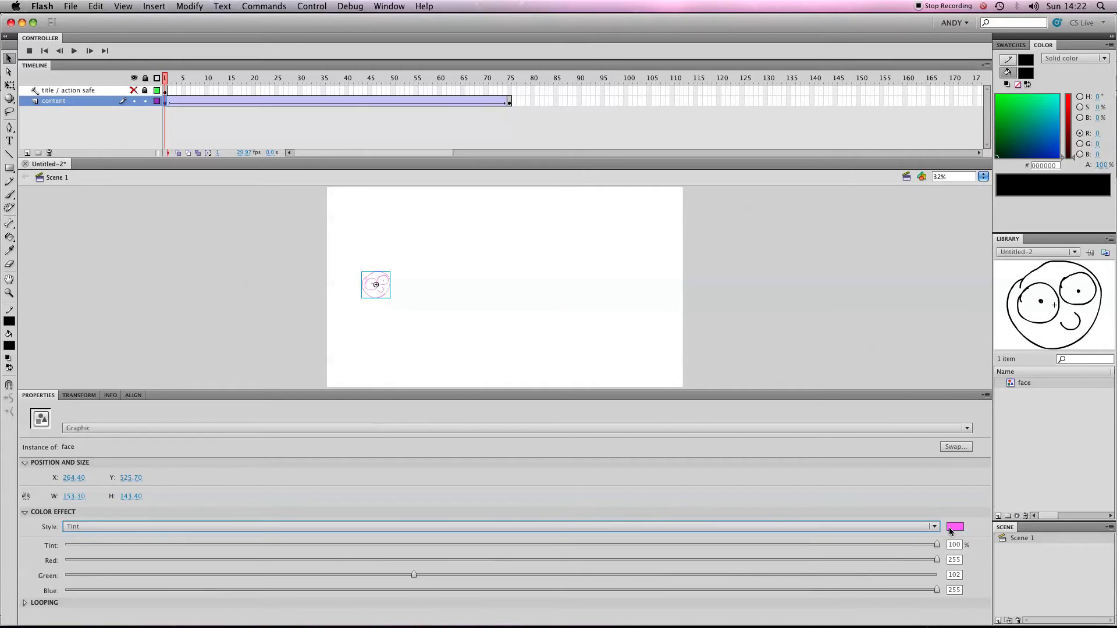
pyautogui.click(955, 527)
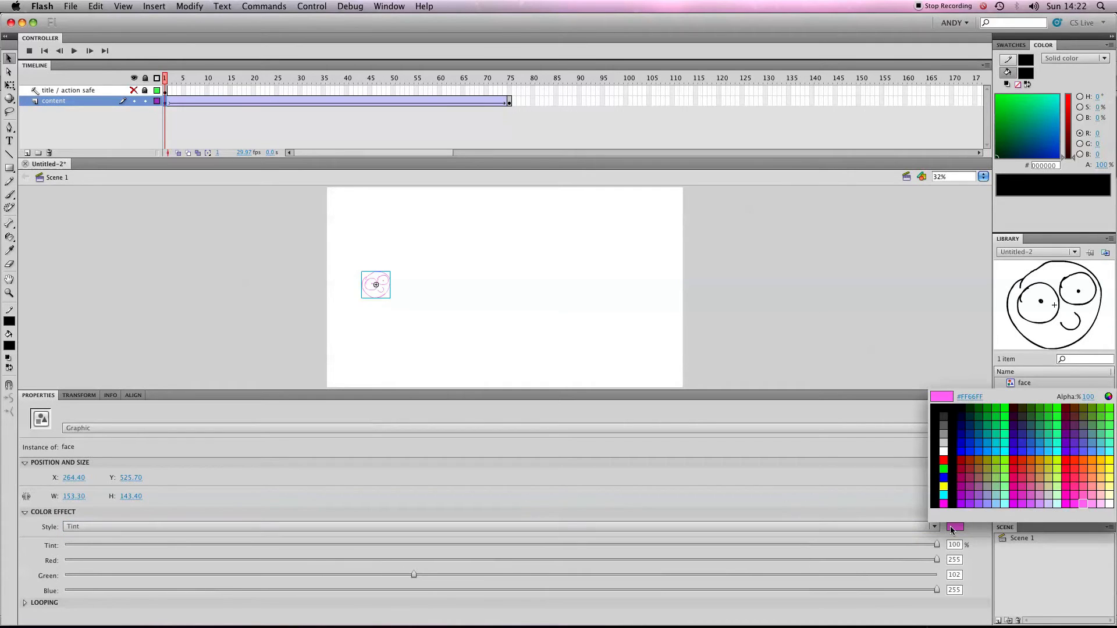
pyautogui.click(1059, 408)
# - Deselect the face and play the green-to-pink tween preview twice
pyautogui.click(145, 308)
pyautogui.press('Return')
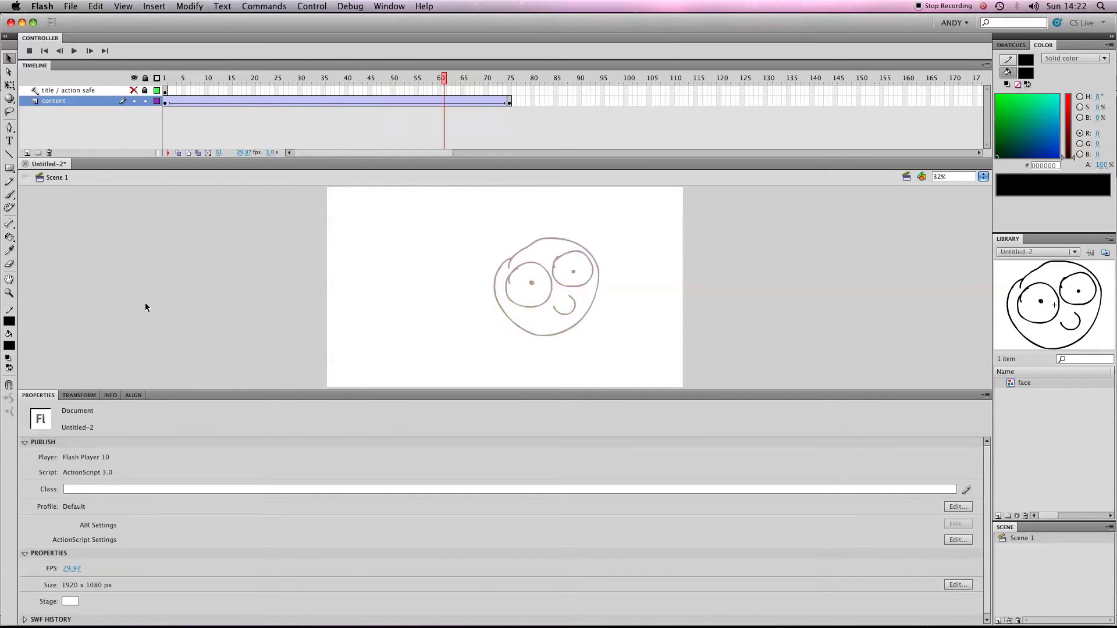
pyautogui.press('Return')
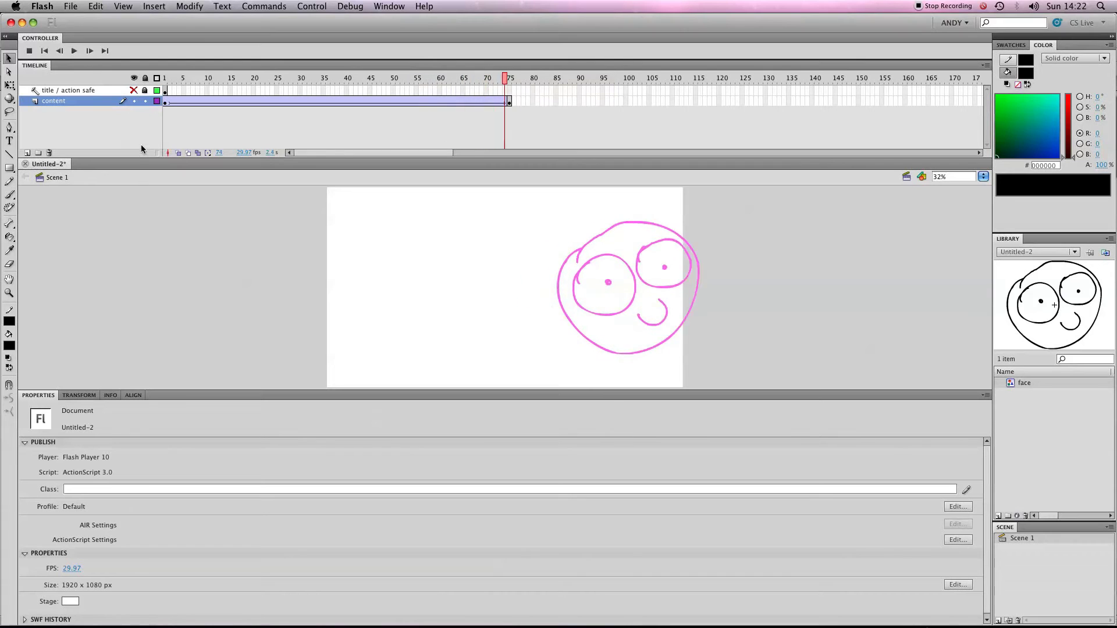
pyautogui.click(166, 102)
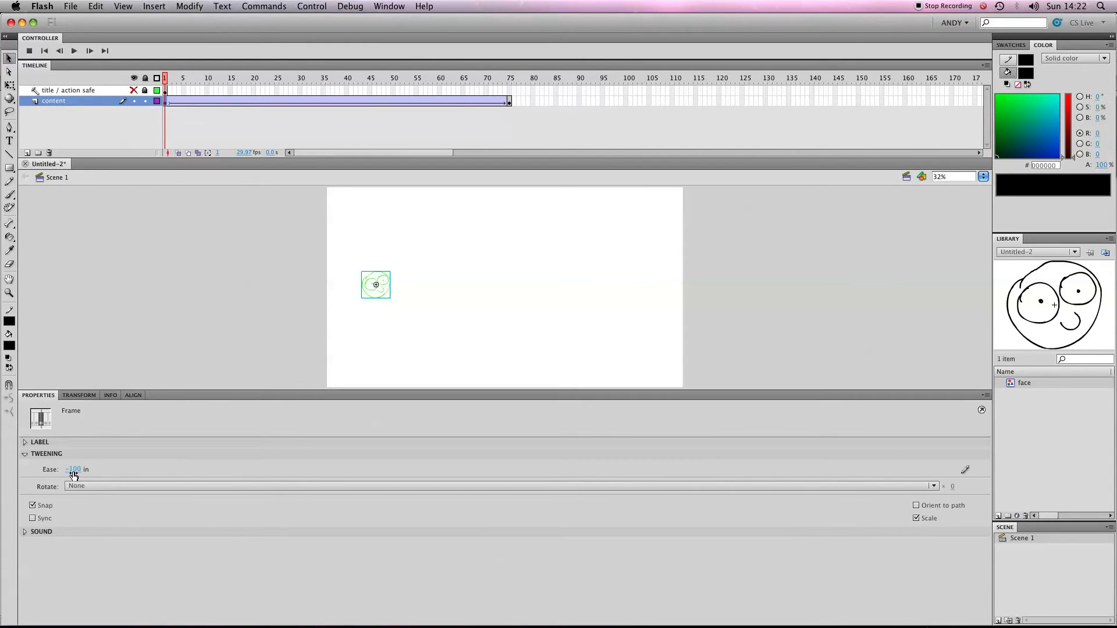
pyautogui.click(73, 469)
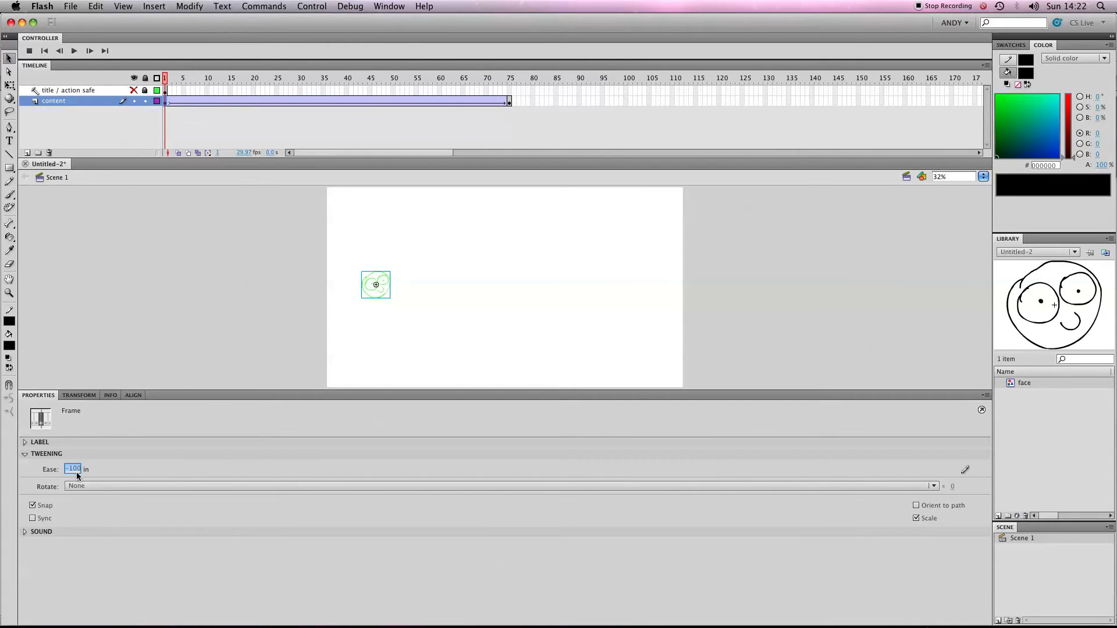
pyautogui.click(166, 267)
pyautogui.press('Return')
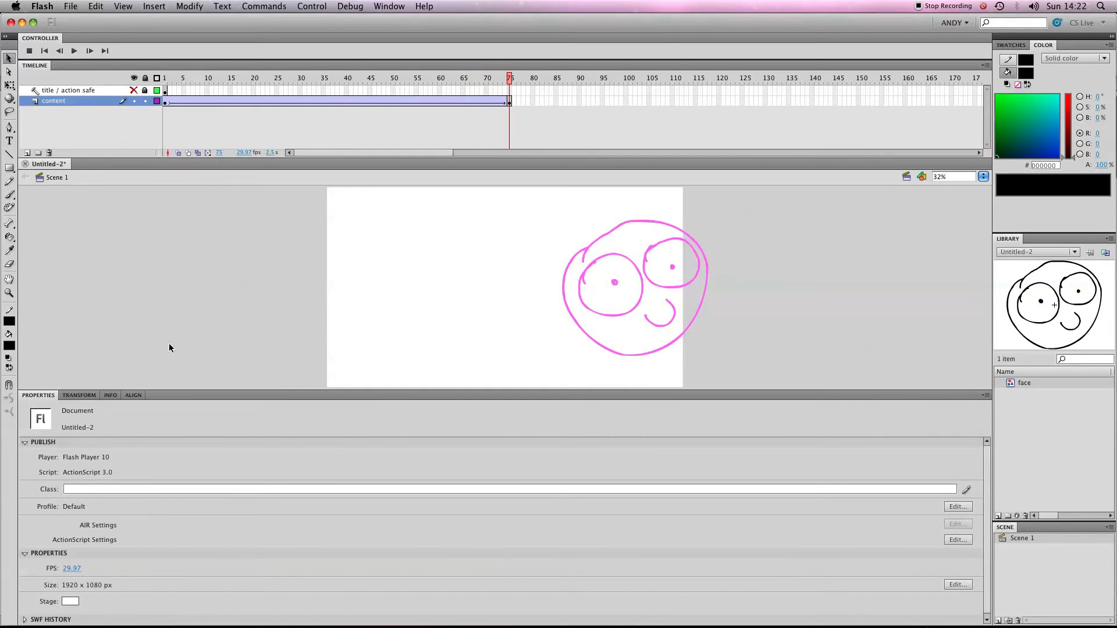
pyautogui.press('Return')
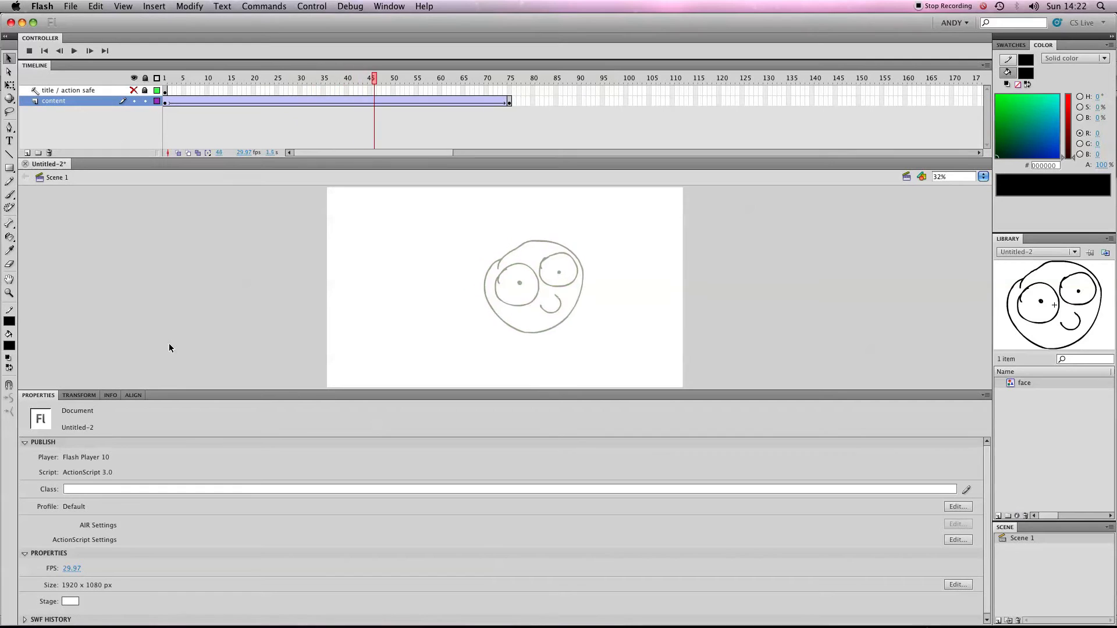
pyautogui.press('Return')
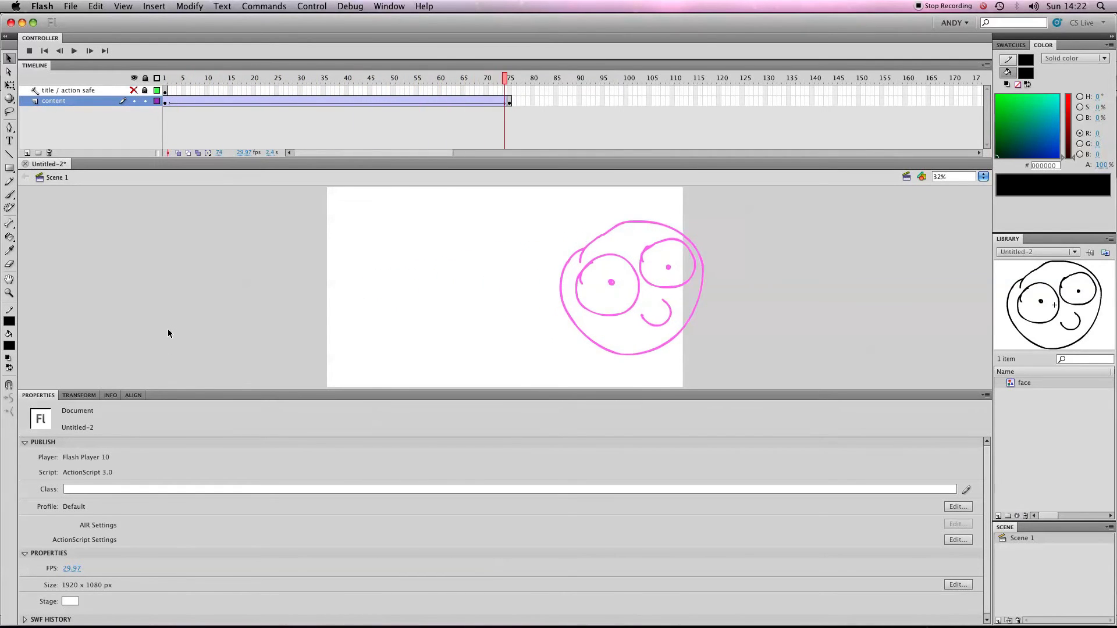
# - Select the large face on frame 75 and switch its color effect to Advanced
pyautogui.click(510, 103)
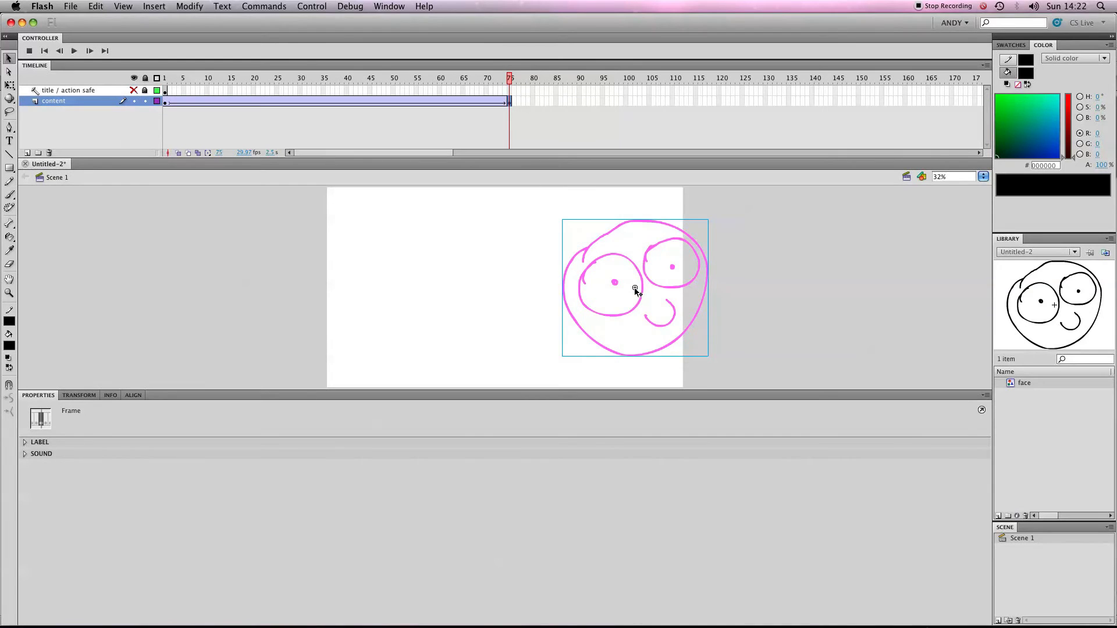
pyautogui.click(636, 289)
pyautogui.click(176, 529)
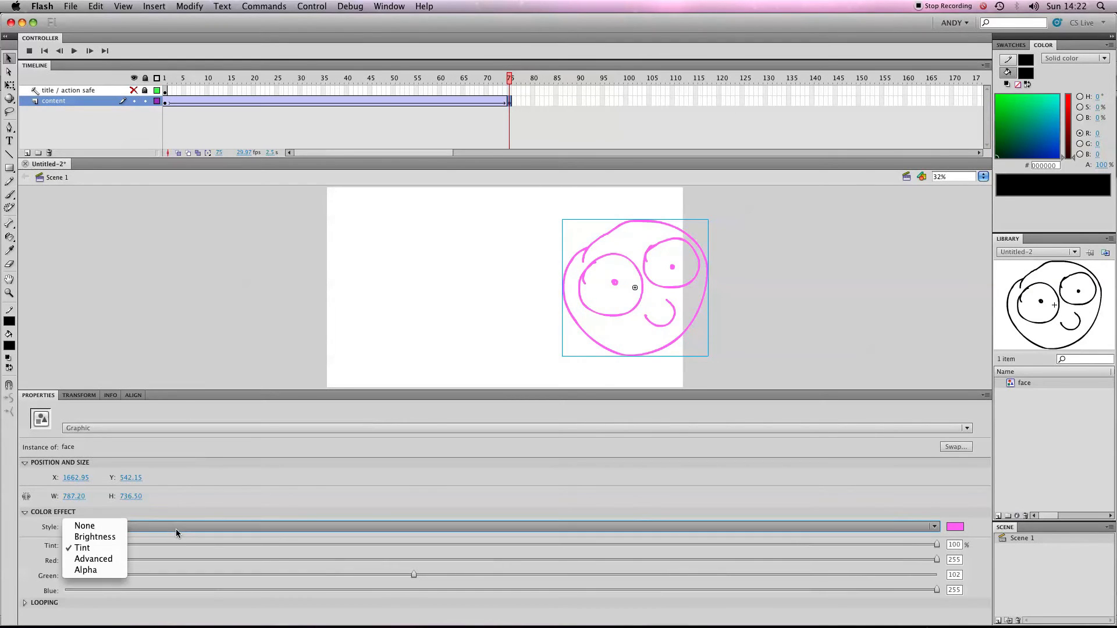
pyautogui.click(87, 560)
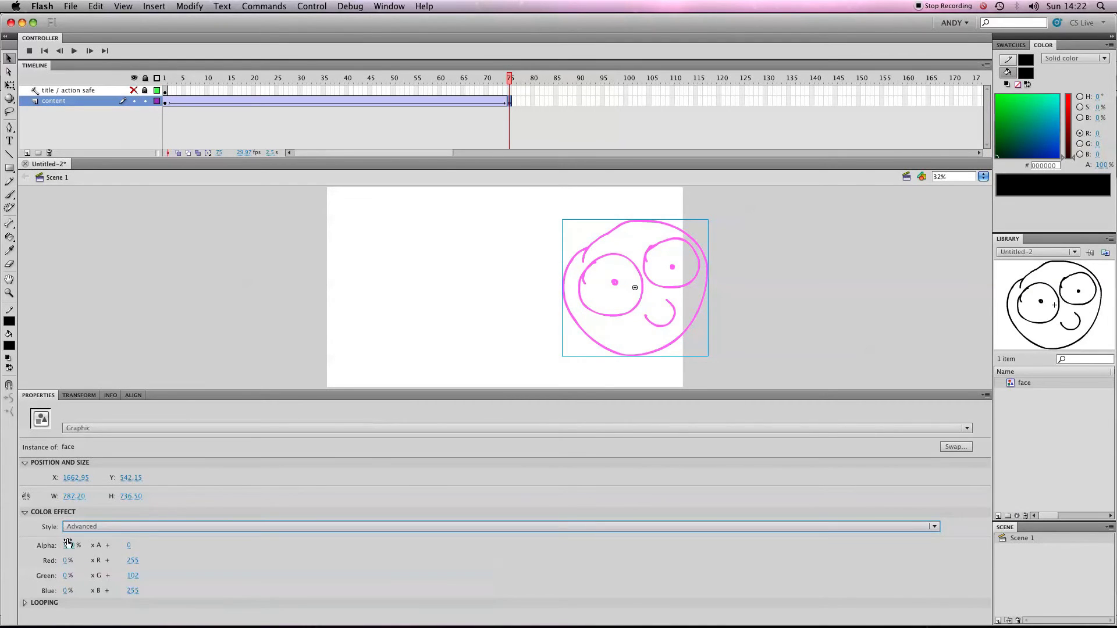
# - Set Red to -96% and Green to -90% with a raised Green offset, turning the face orange-yellow
pyautogui.click(69, 546)
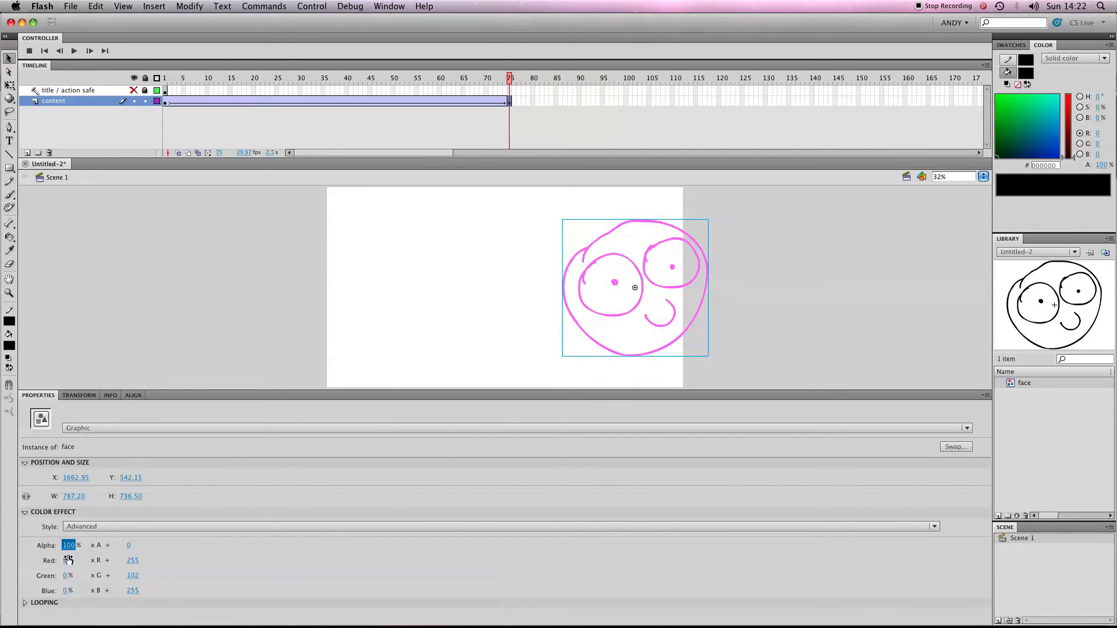
pyautogui.moveTo(68, 560); pyautogui.dragTo(4, 573)
pyautogui.click(68, 575)
pyautogui.write('-90')
pyautogui.press('Return')
pyautogui.moveTo(125, 575); pyautogui.dragTo(43, 591)
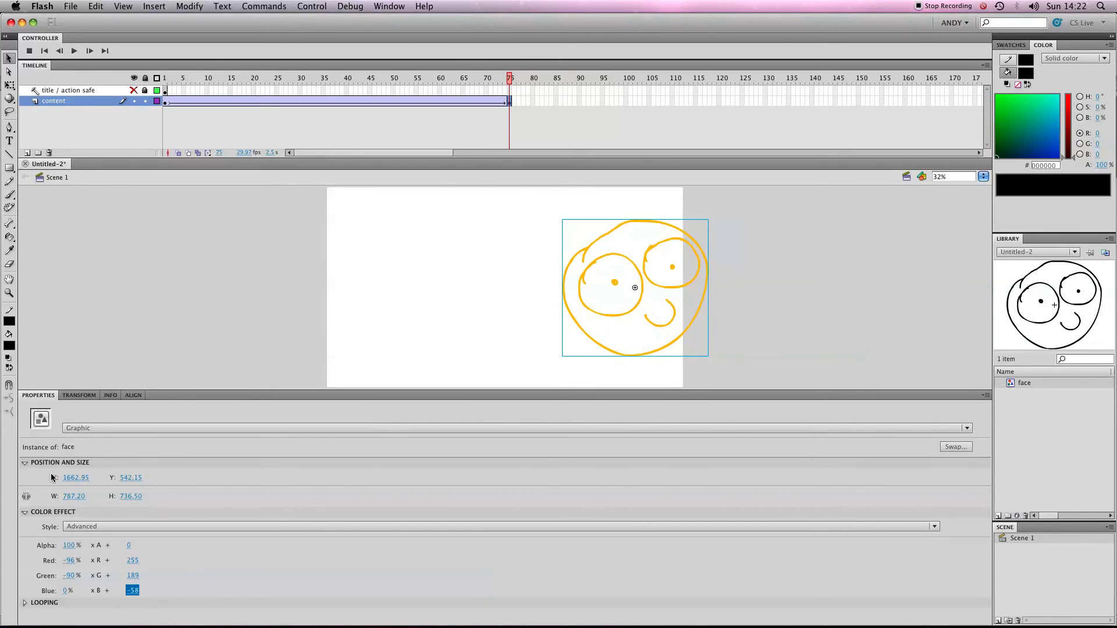
pyautogui.click(70, 528)
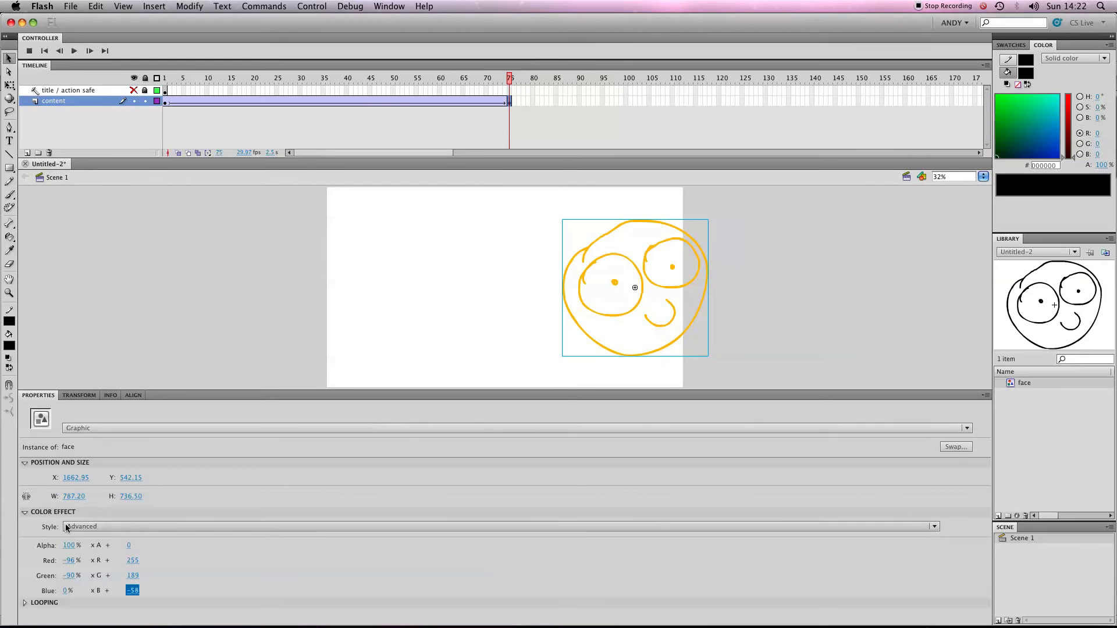
# - Switch the face to a Brightness effect and drag it to about -49%
pyautogui.click(72, 537)
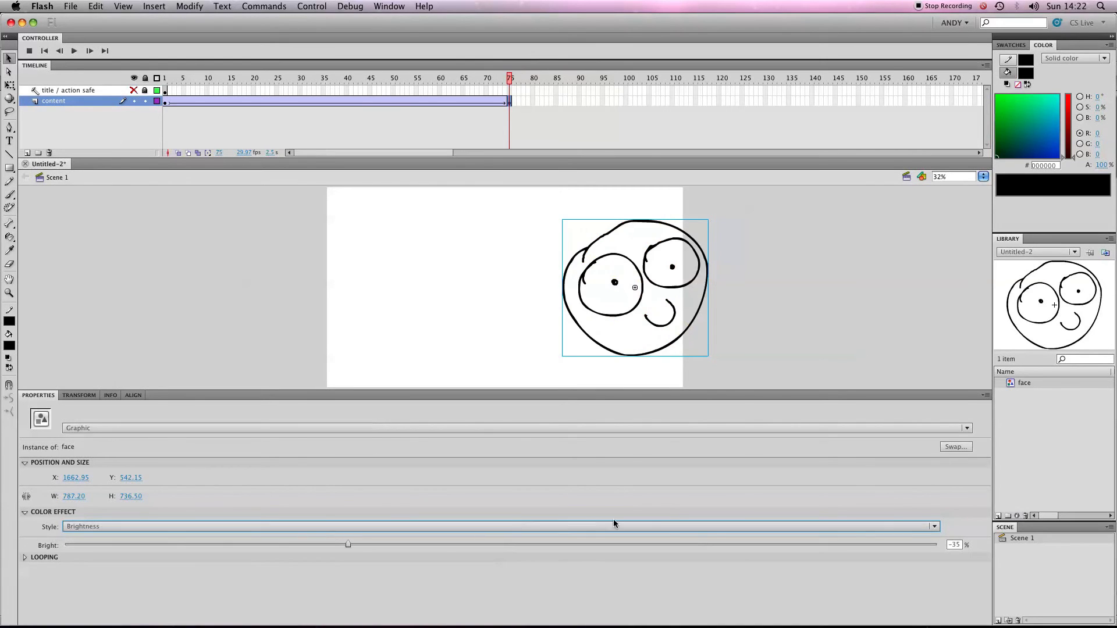
pyautogui.click(701, 546)
pyautogui.moveTo(700, 546); pyautogui.dragTo(281, 546)
pyautogui.click(82, 528)
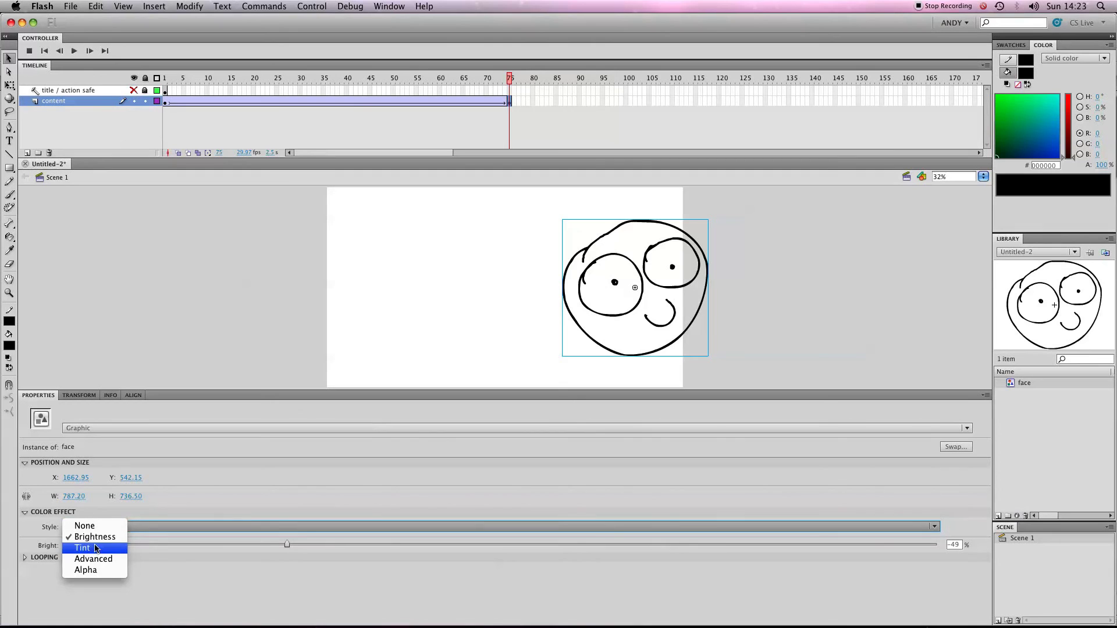
pyautogui.click(102, 527)
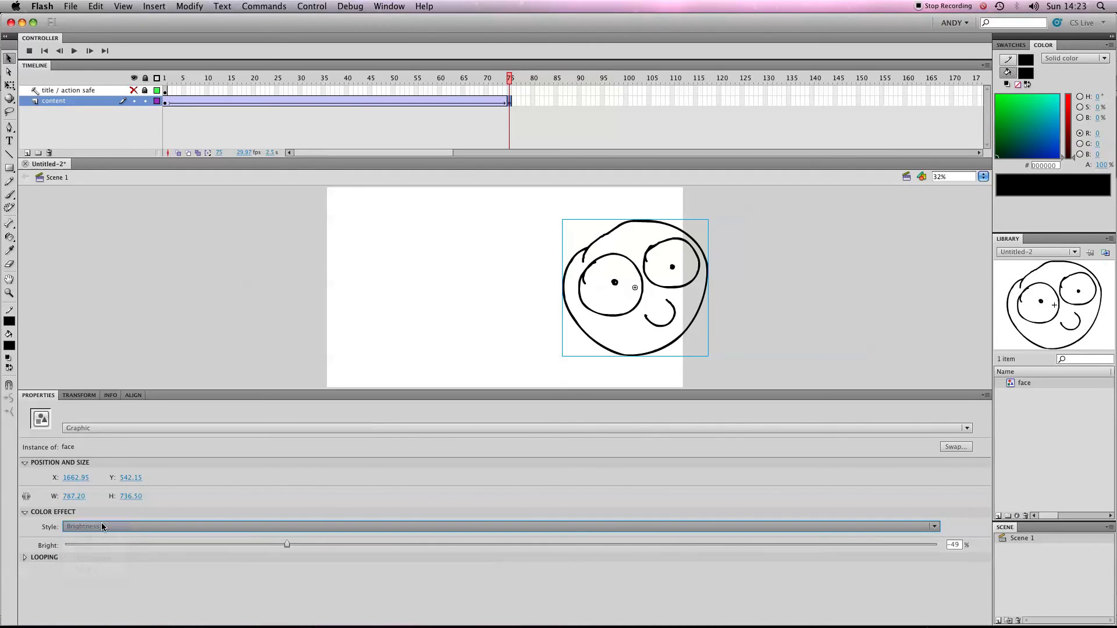
# - Deselect the face to view the darkened final frame
pyautogui.click(807, 361)
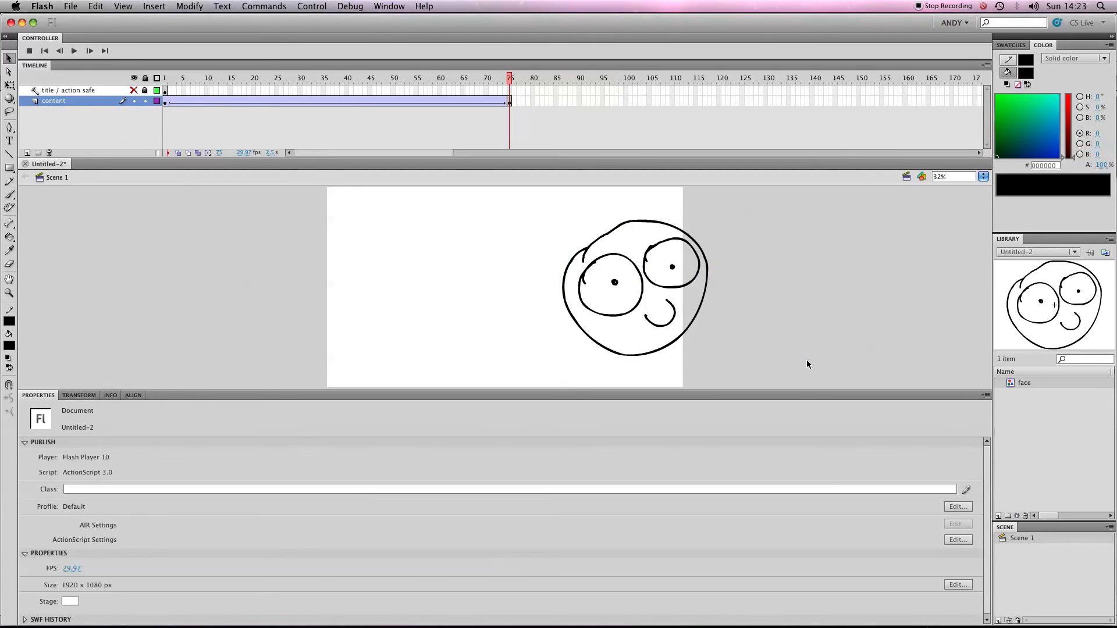